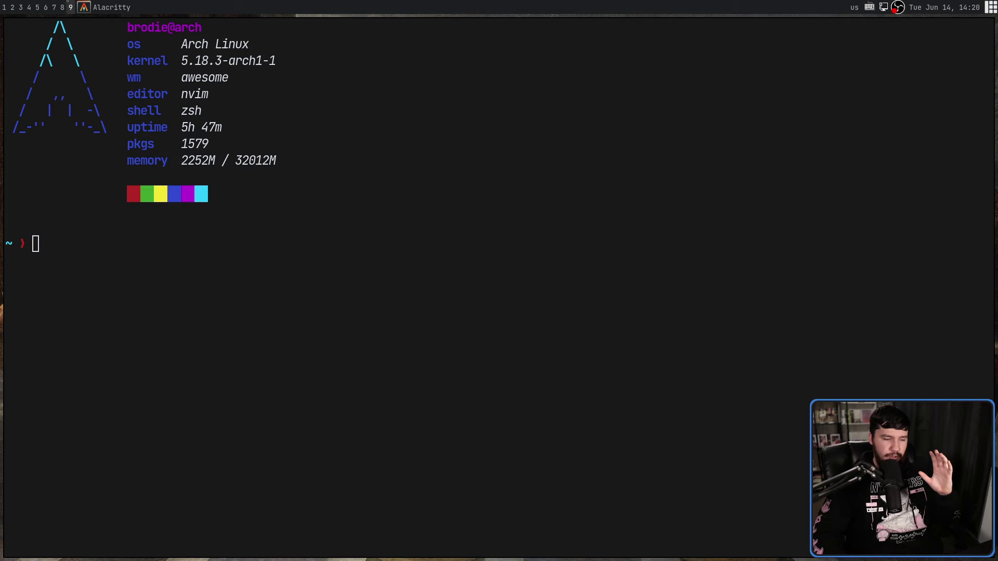
Step: Check with which and file that /usr/bin/discord is a symlink to /opt/discord/Discord
click(374, 320)
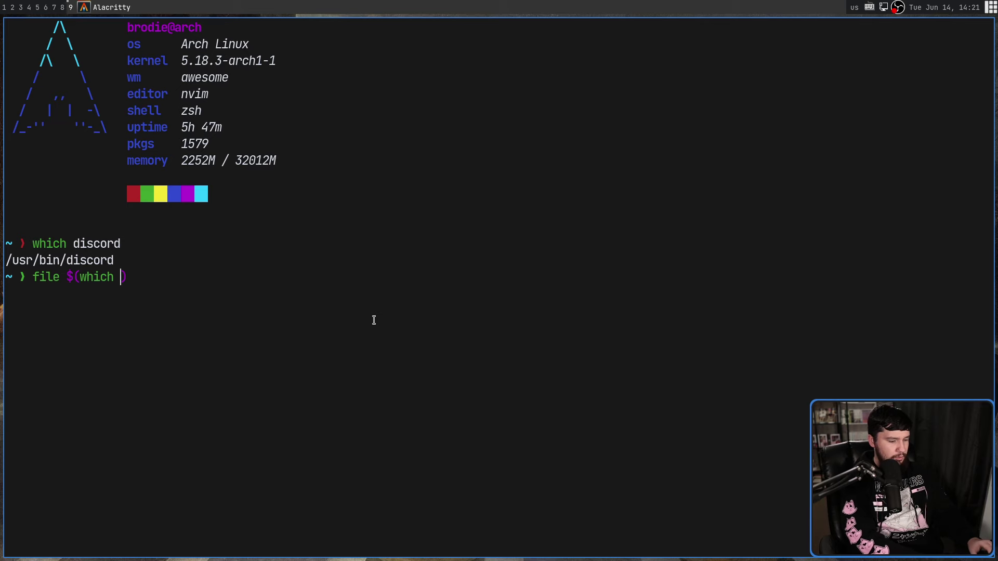
key(Return)
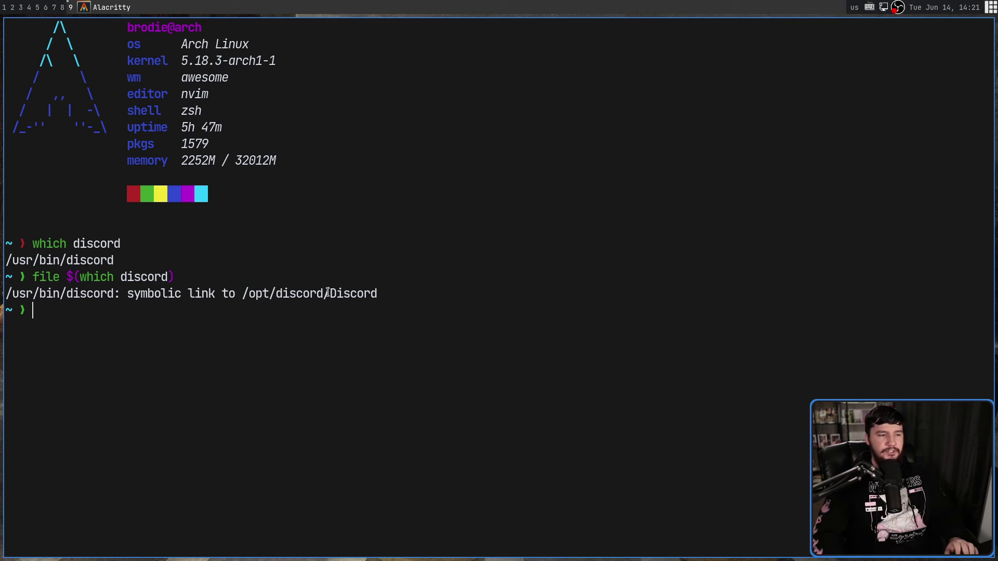
click(256, 297)
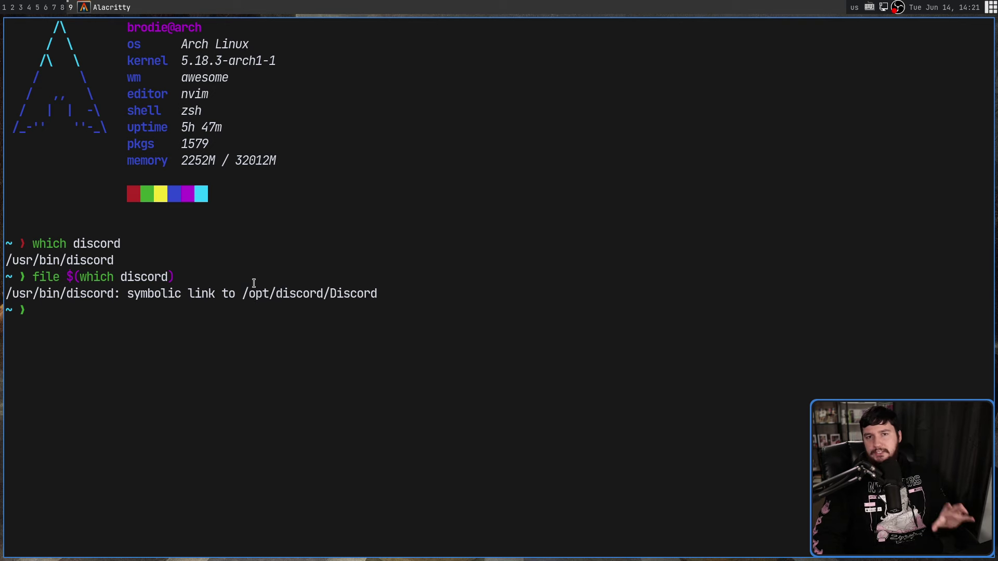
drag(177, 276, 34, 282)
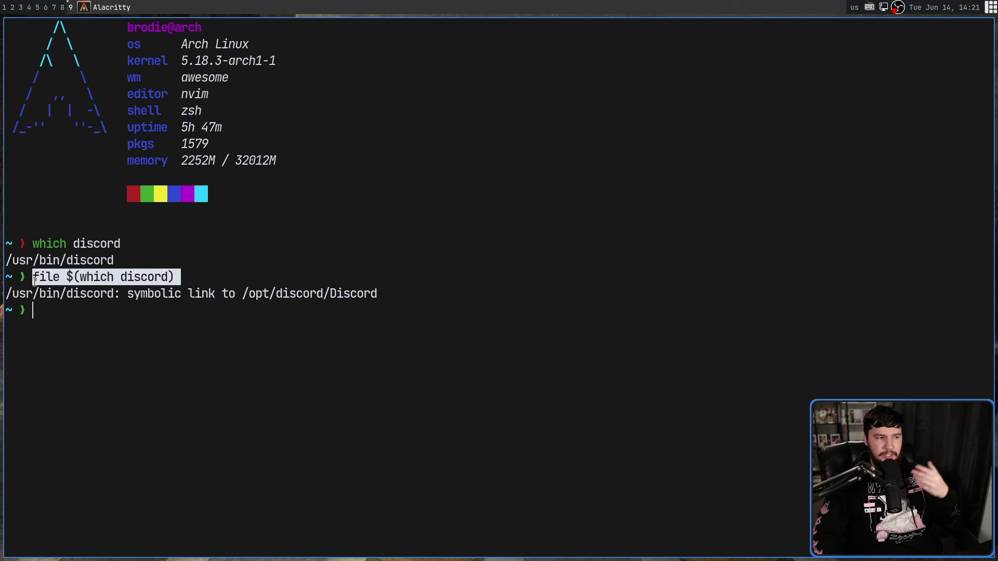
click(354, 333)
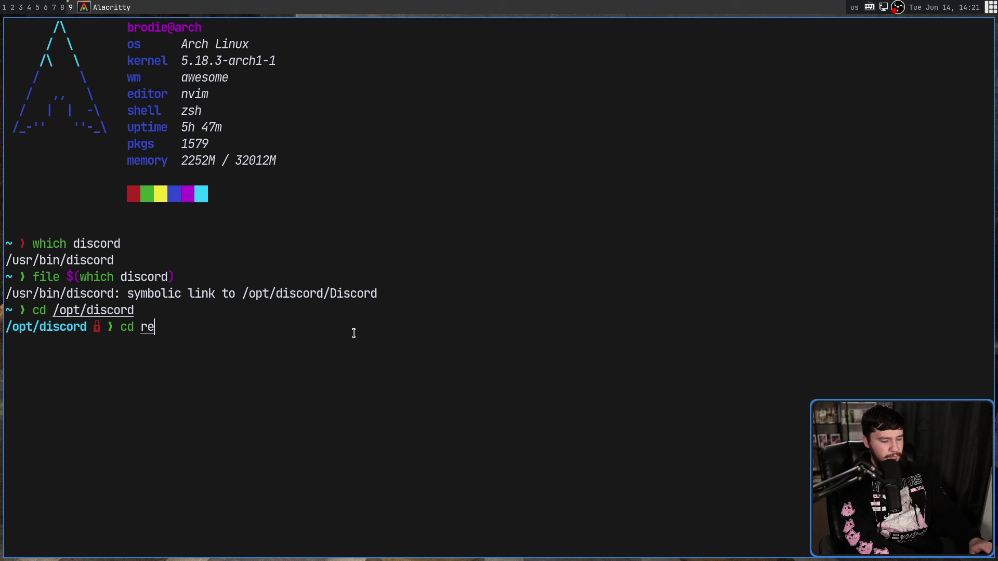
Step: Go into /opt/discord/resources and open build_info.json in Neovim with sudo, entering the password
key(Return)
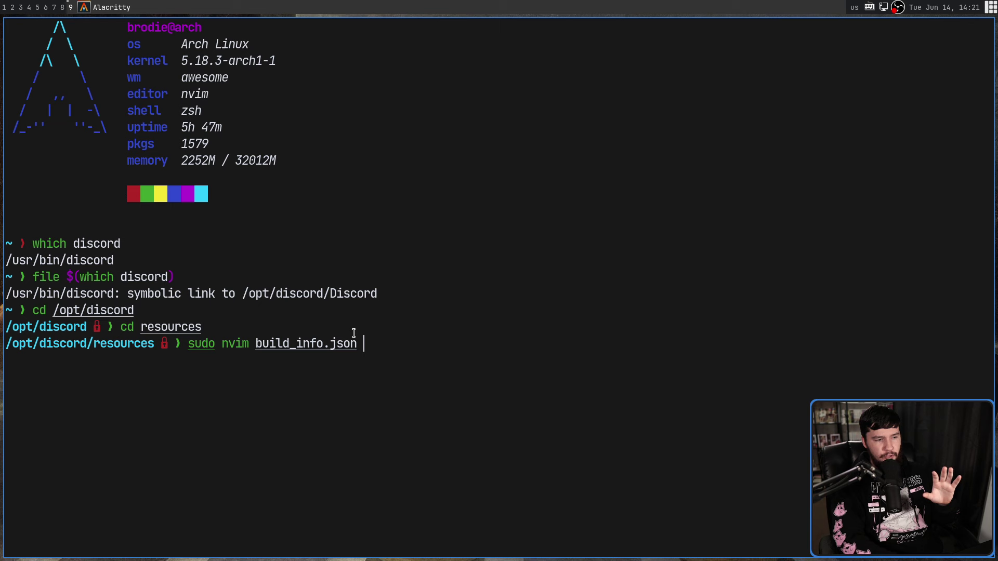
key(Return)
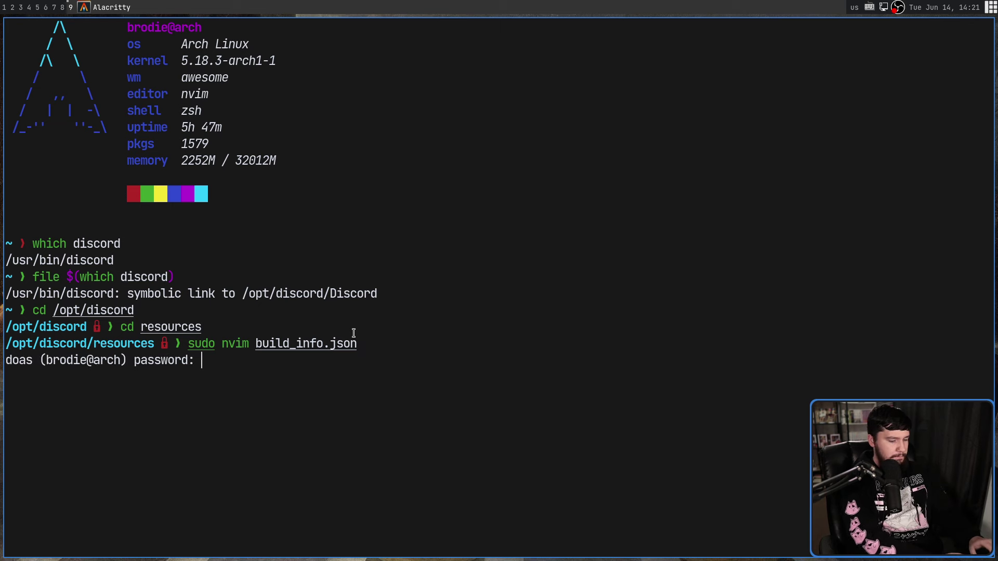
key(Return)
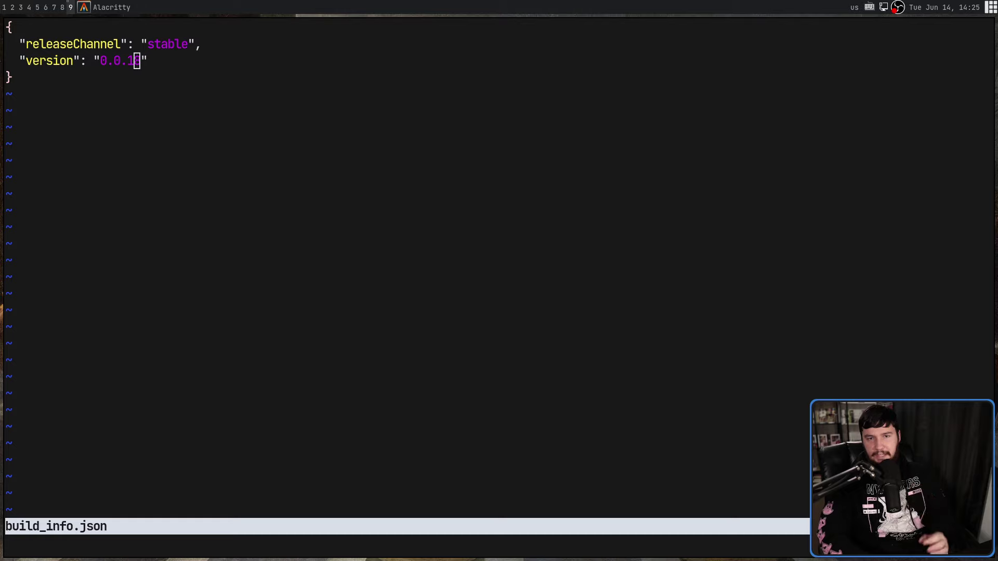
Step: Leave Neovim with :q once build_info.json's version is bumped
text(:q)
key(Return)
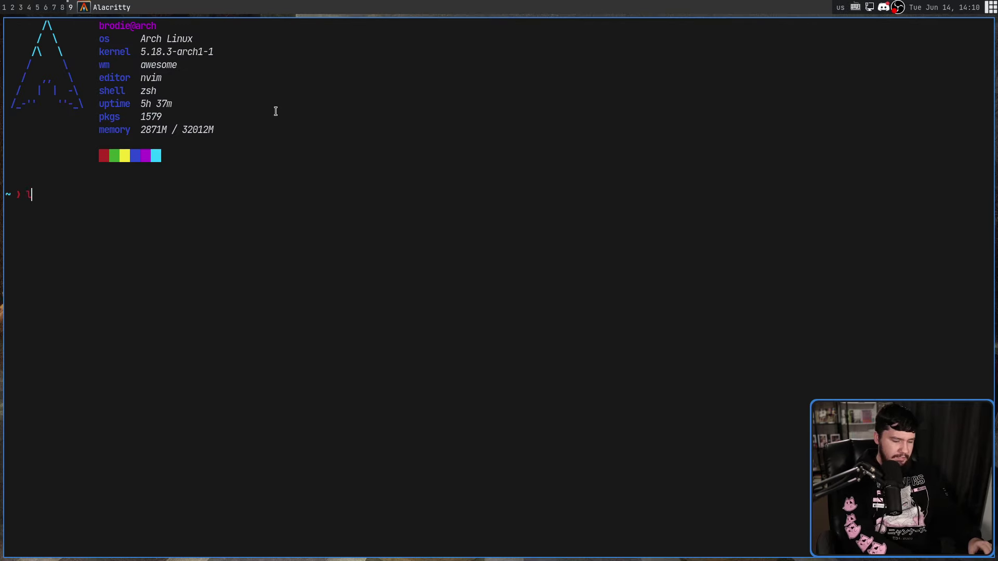
Step: Launch the lf file manager and enter the ~/.config folder
text(f)
key(Return)
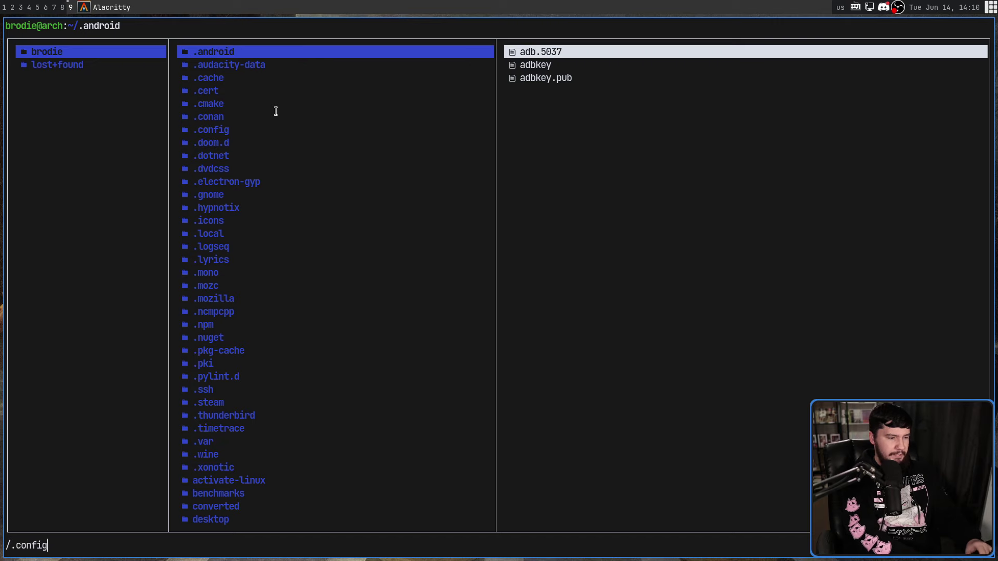
key(Return)
key(l)
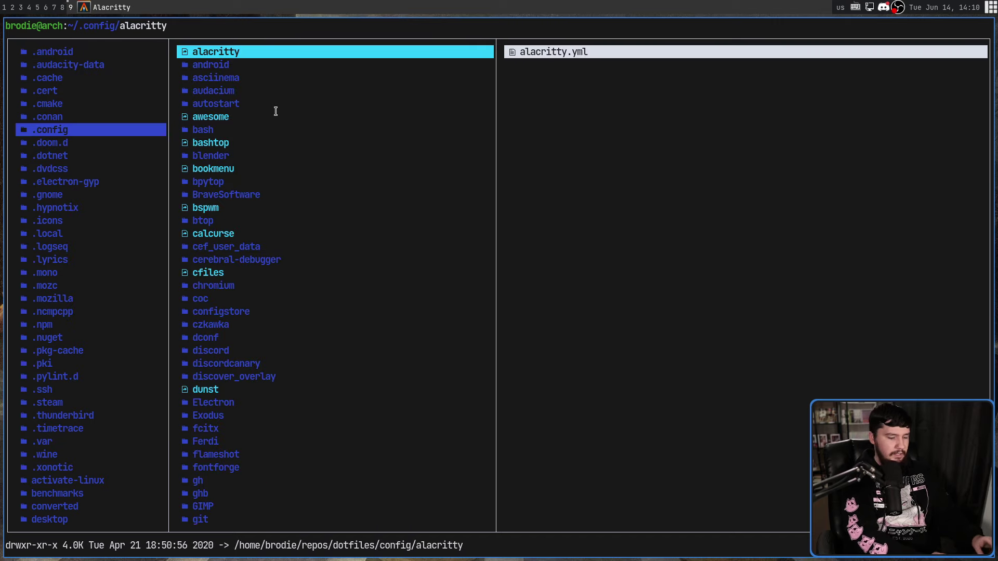
Step: Search for the discord folder, enter it, and open settings.json in the editor
key(slash)
text(discord)
key(Return)
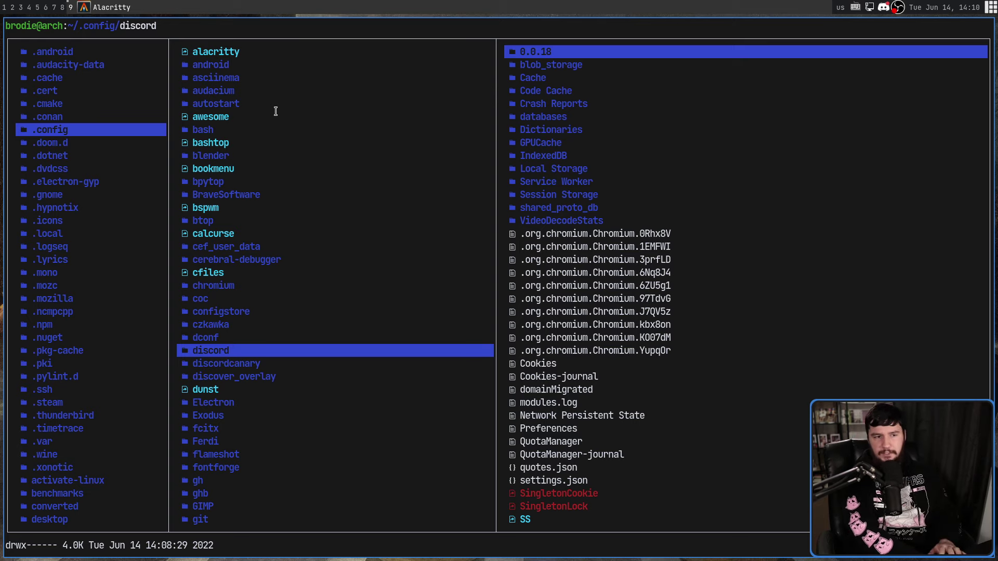
key(l)
key(j)
key(j)
key(j)
key(j)
key(j)
key(j)
key(j)
key(j)
key(j)
key(j)
key(j)
key(j)
key(j)
key(j)
key(j)
key(j)
key(j)
key(j)
key(j)
key(j)
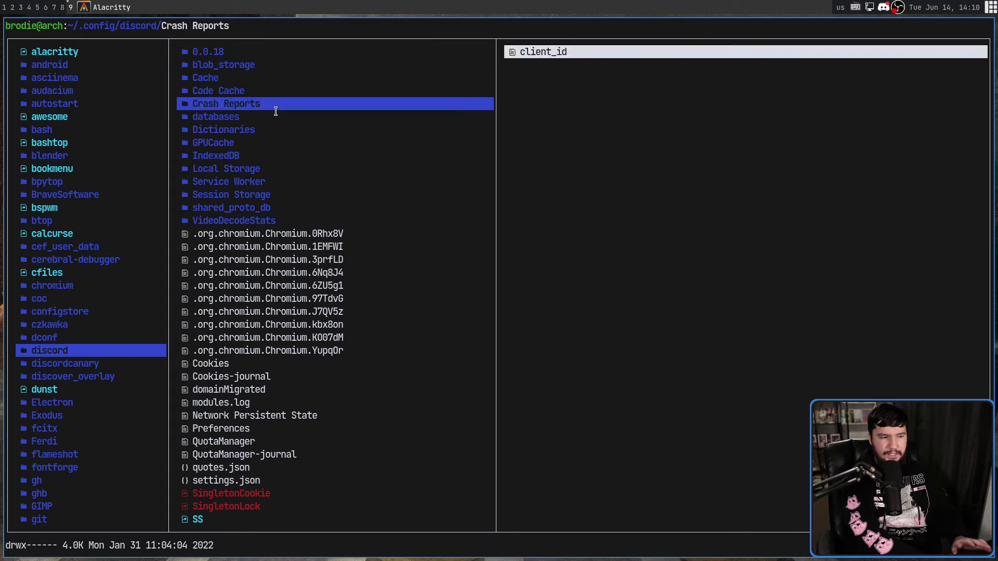
key(j)
key(j)
key(j)
key(j)
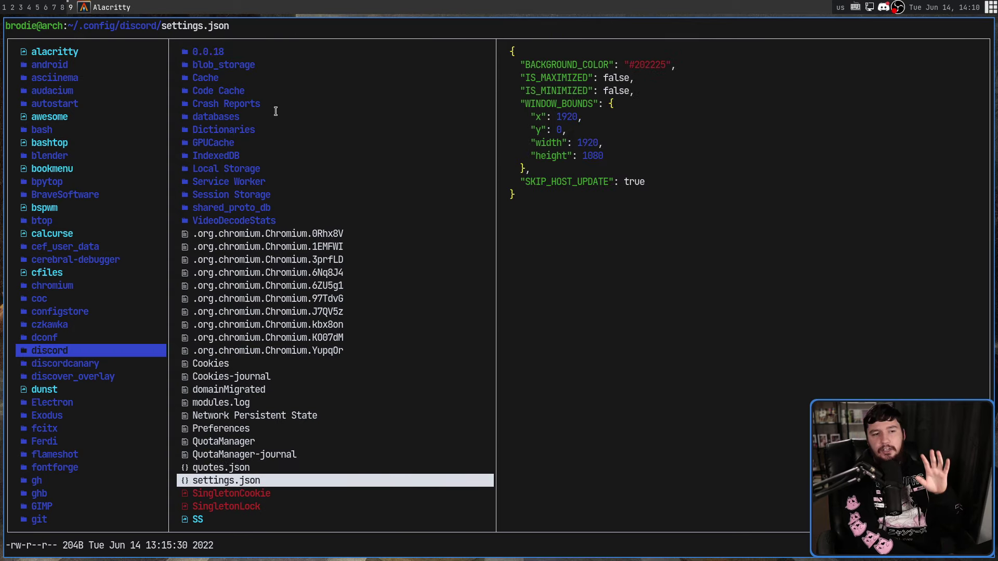
key(l)
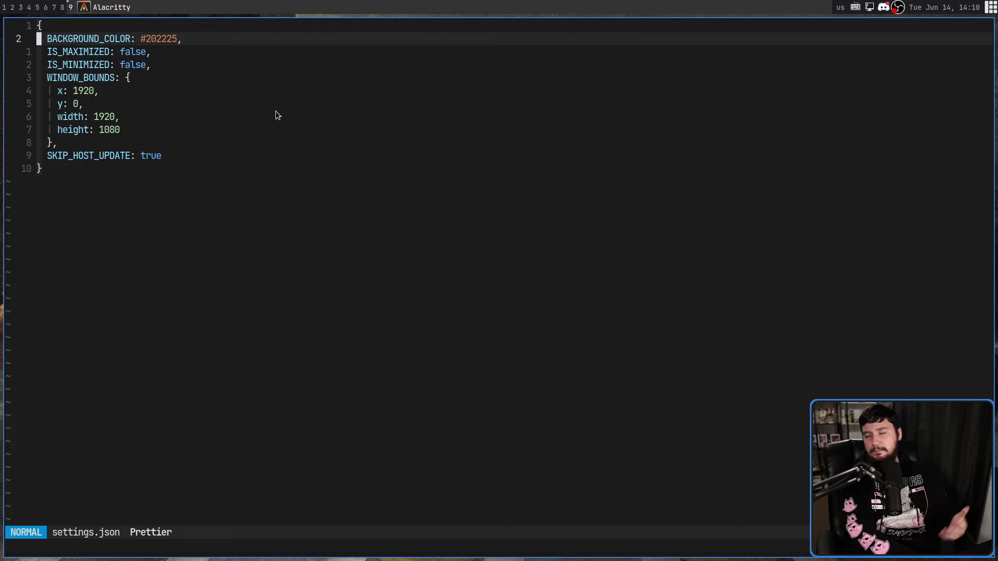
Step: Move down to the SKIP_HOST_UPDATE line and enlarge the terminal font
key(j)
key(j)
key(j)
key(j)
key(j)
key(j)
key(j)
key(j)
key(j)
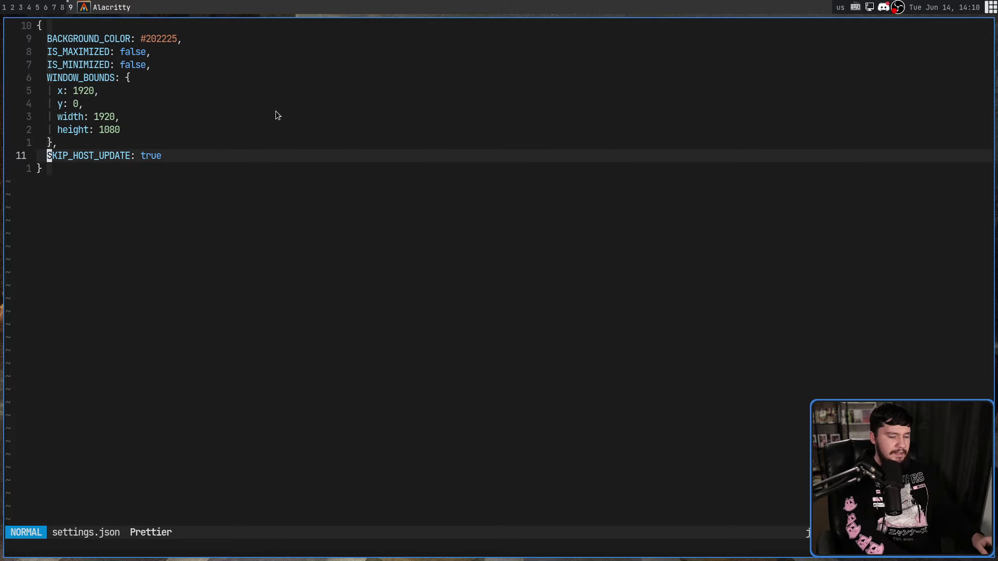
key(ctrl+equal)
key(ctrl+equal)
key(ctrl+equal)
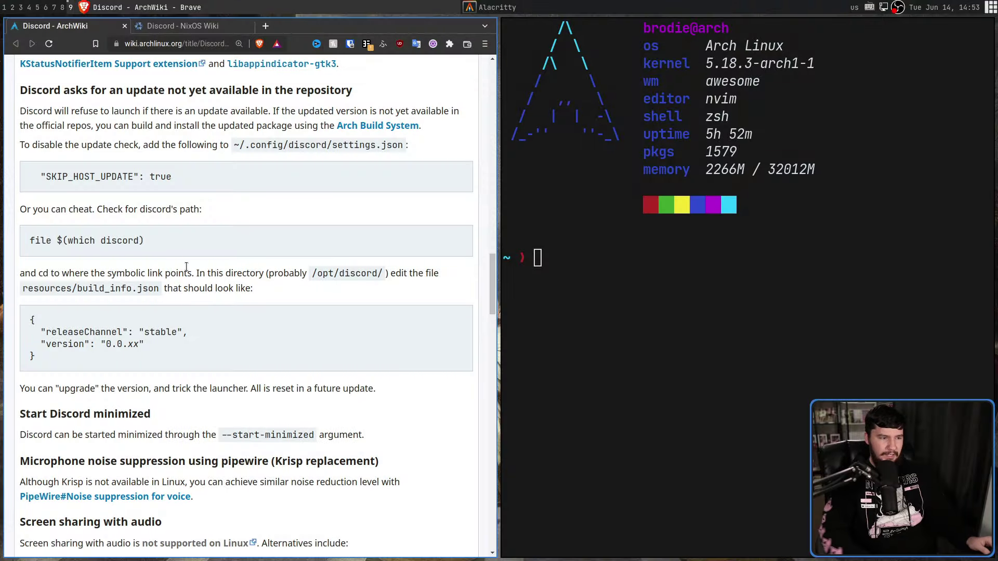
Step: Zoom the ArchWiki Discord page to 150% and highlight its update-check workaround
key(ctrl+plus)
key(ctrl+plus)
scroll(198, 257, down, 2)
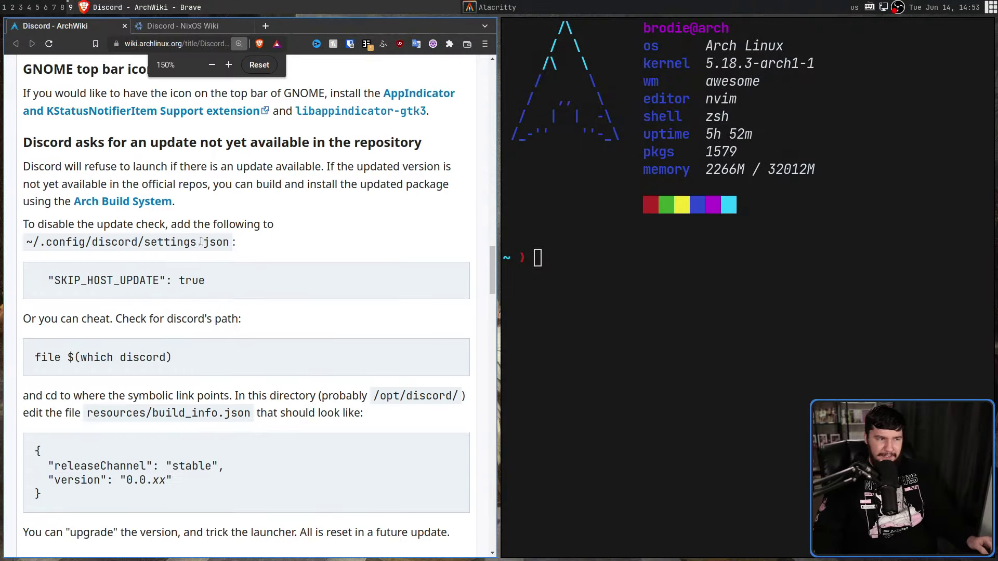
drag(102, 464, 274, 101)
click(267, 117)
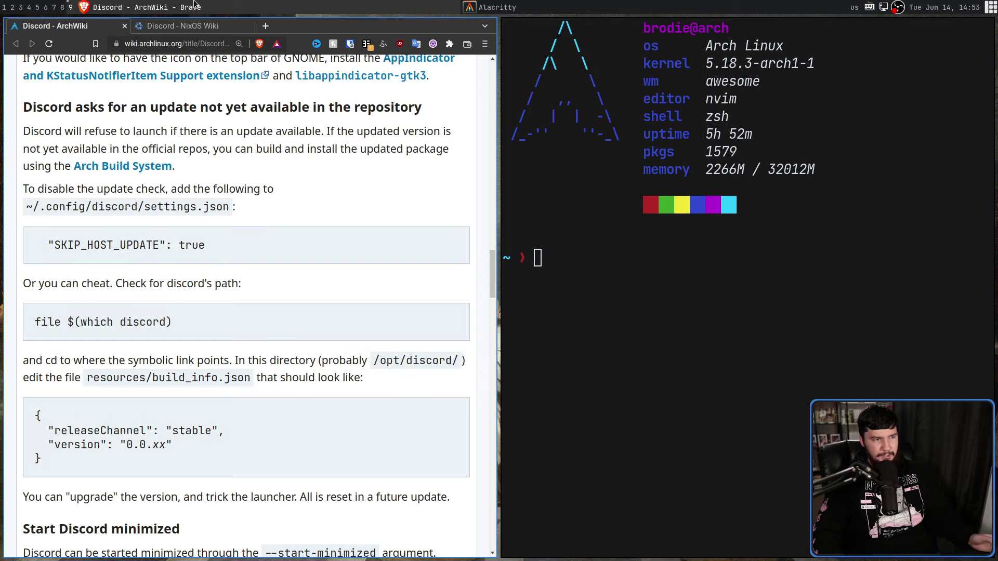
Step: Compare the NixOS Wiki's SKIP_HOST_UPDATE advice, then highlight ArchWiki's SKIP_HOST_UPDATE line
click(191, 25)
scroll(301, 191, down, 12)
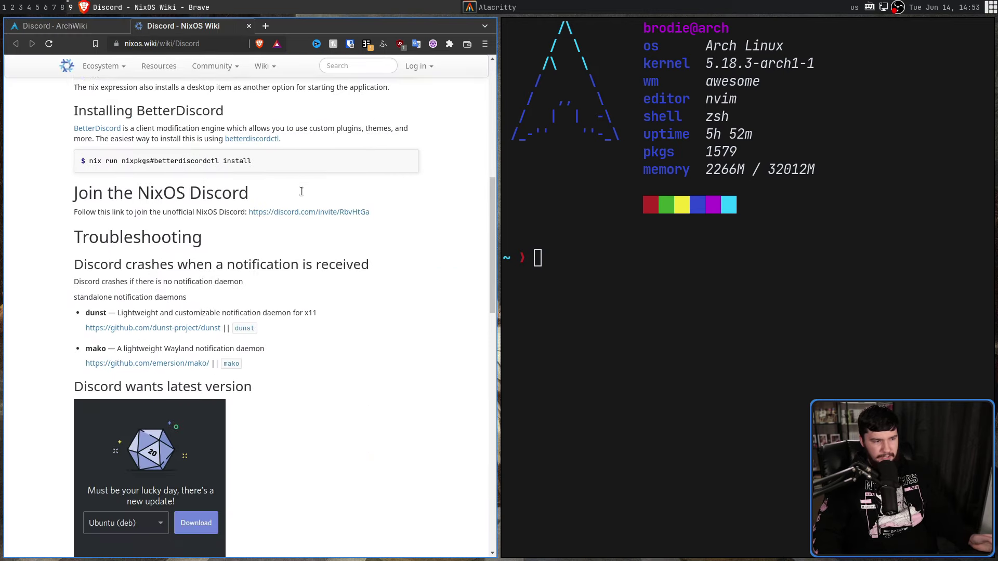
scroll(301, 195, down, 3)
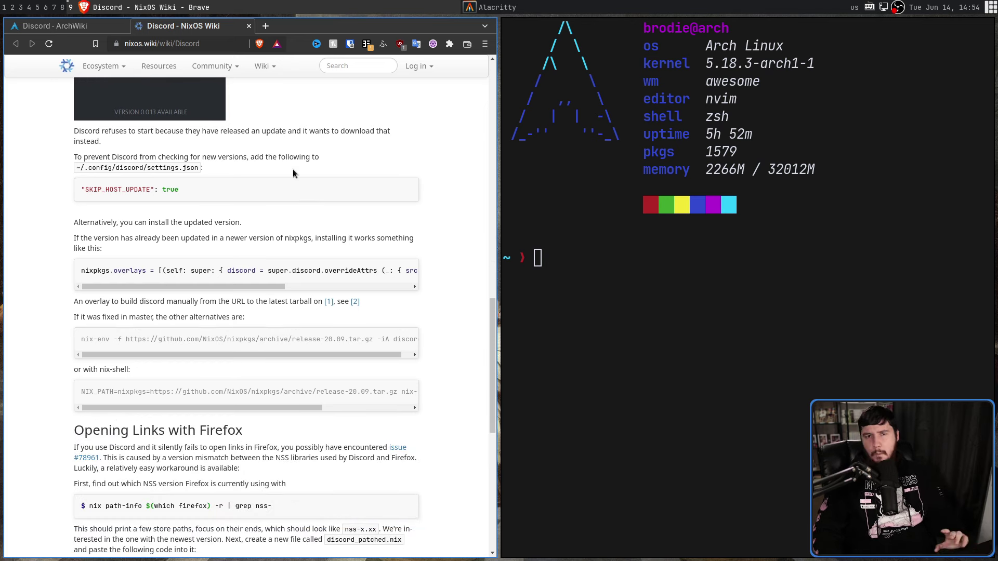
scroll(295, 173, up, 3)
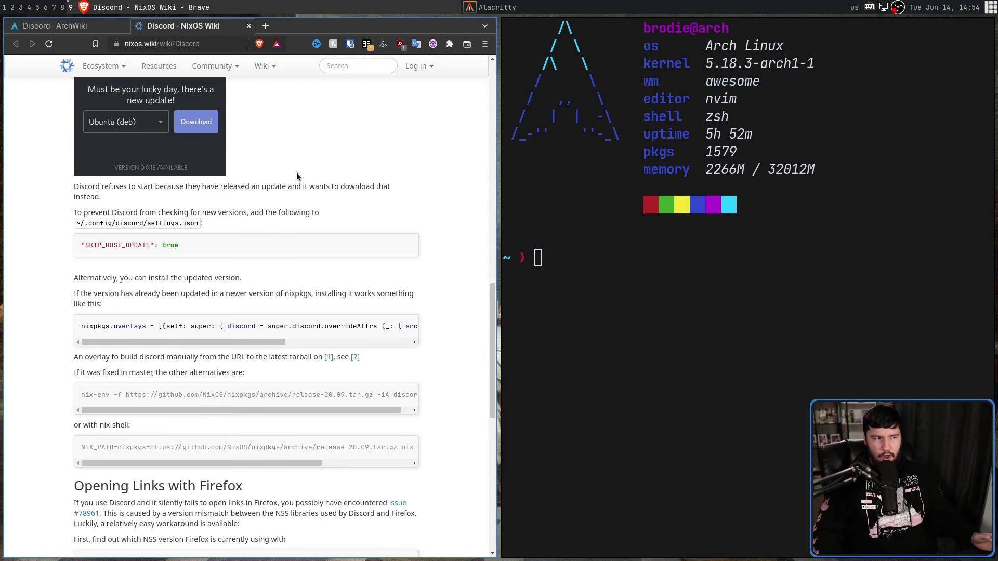
drag(179, 328, 56, 334)
key(ctrl+shift+Tab)
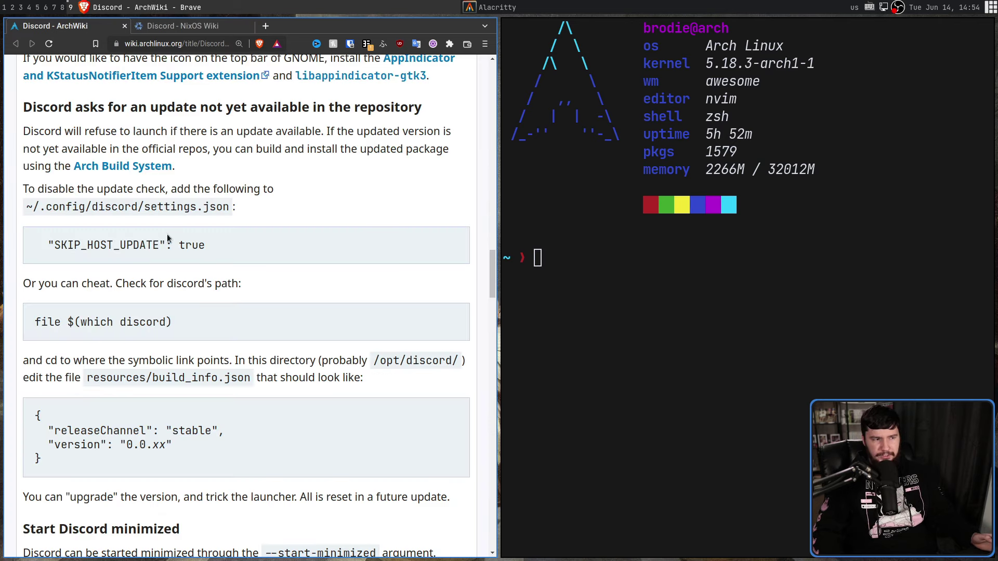
triple_click(238, 250)
click(271, 220)
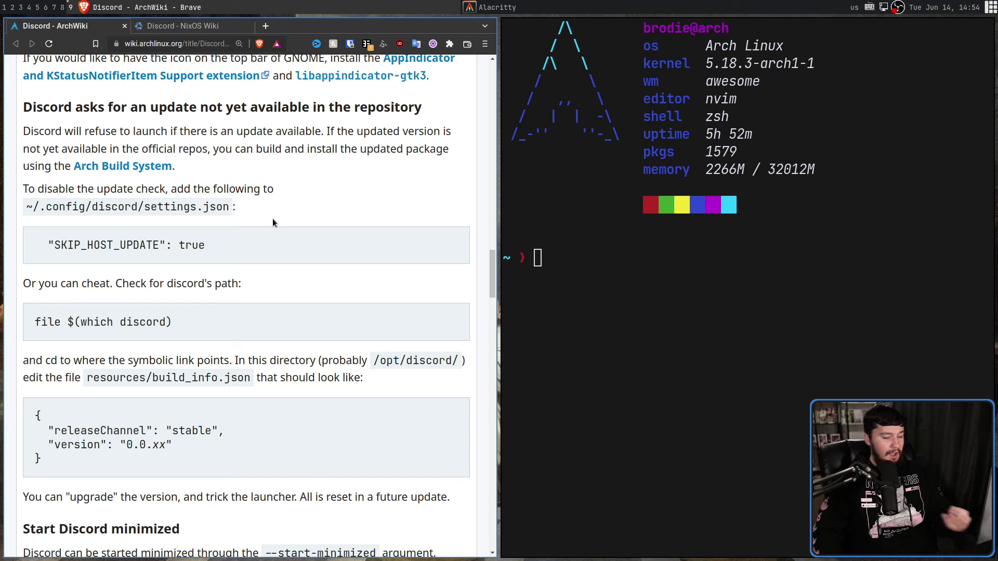